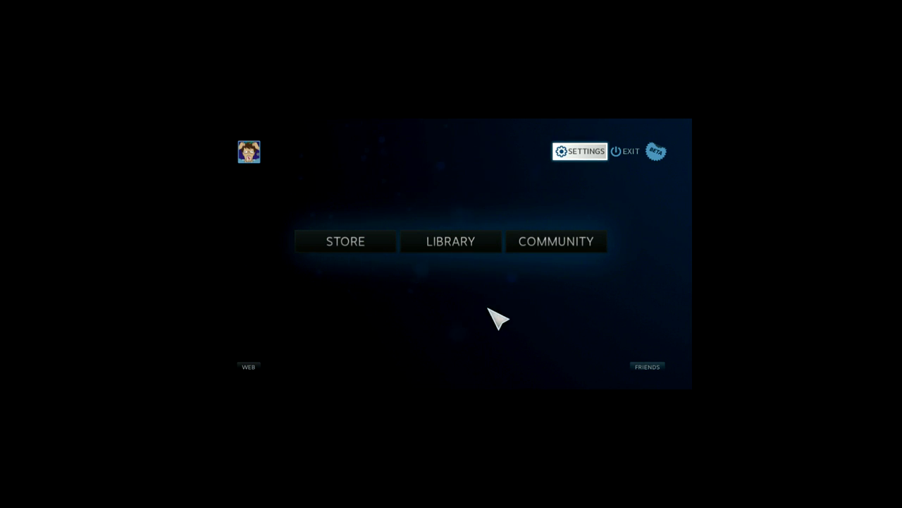
Tick 'Enable access to the Linux desktop' in Big Picture's Interface settings.
left_click(575, 157)
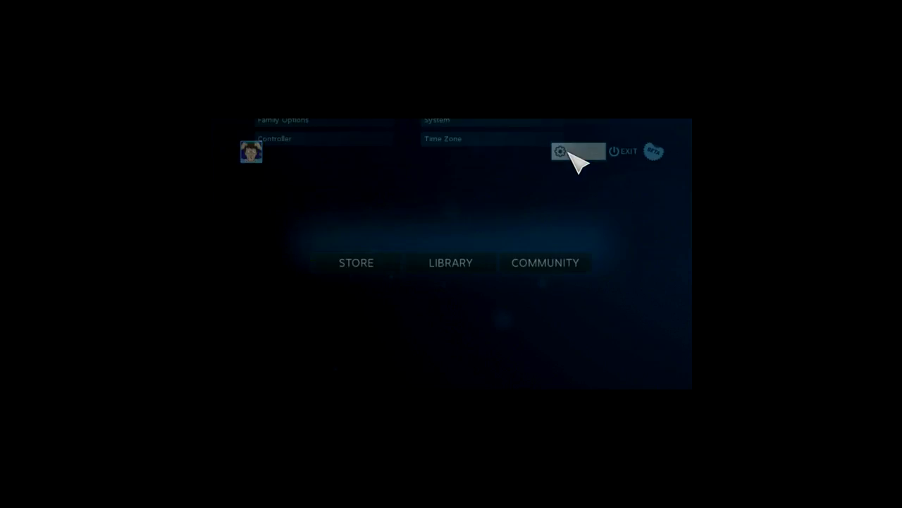
left_click(310, 248)
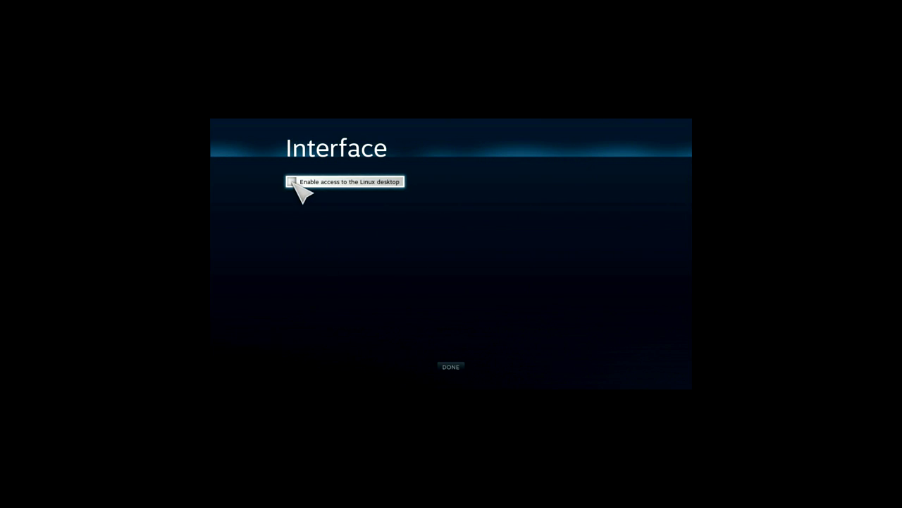
left_click(292, 181)
left_click(453, 365)
Leave Big Picture through Exit > Return to Desktop.
left_click(452, 366)
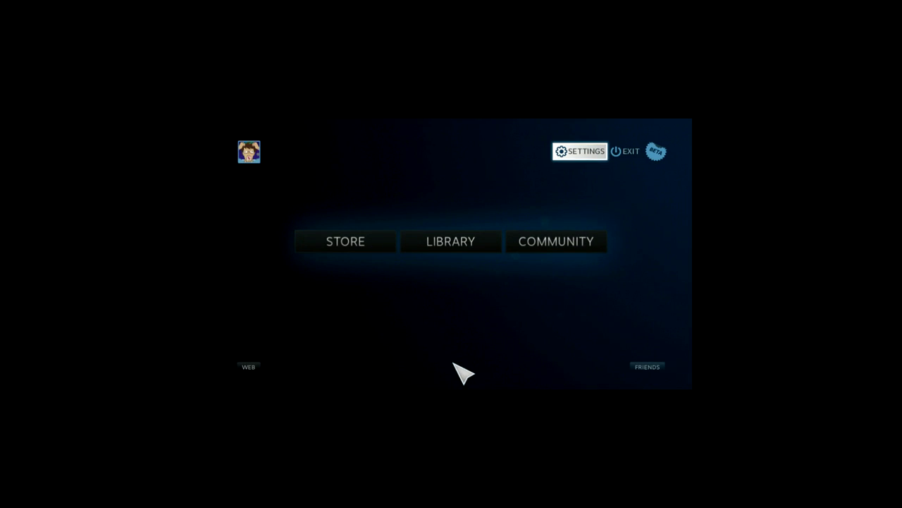
left_click(630, 155)
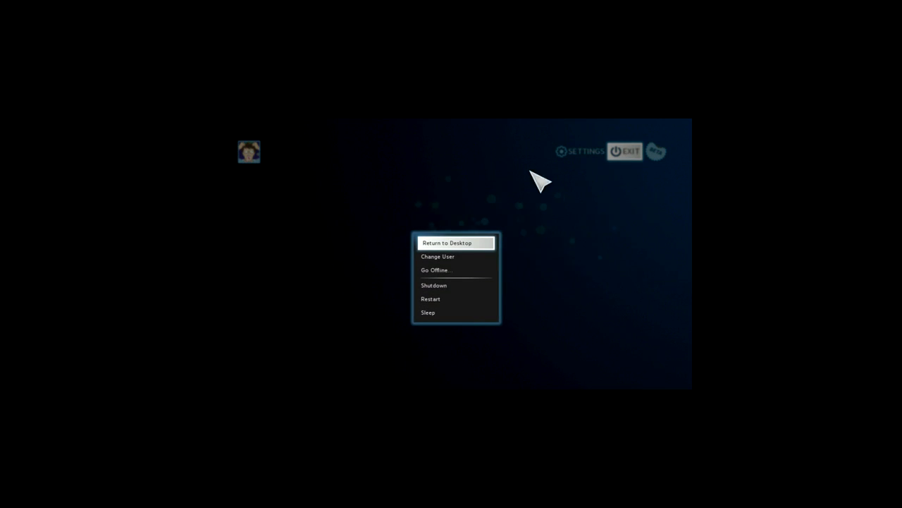
left_click(445, 244)
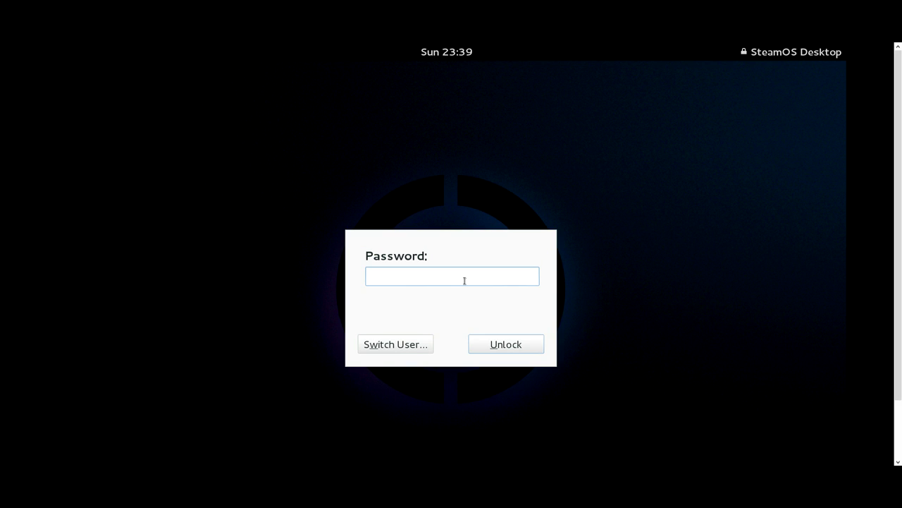
Enter the desktop account password on the lock screen to unlock the GNOME session.
type("*********")
key("Return")
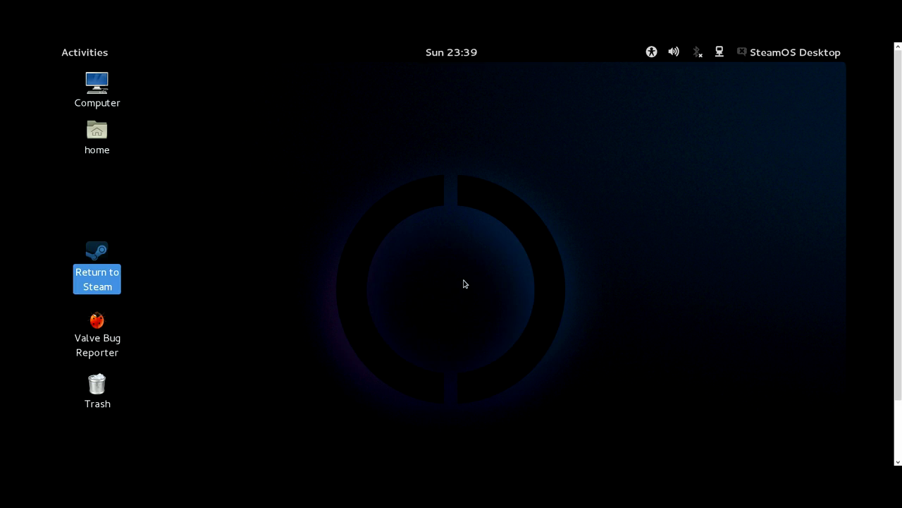
left_click(486, 224)
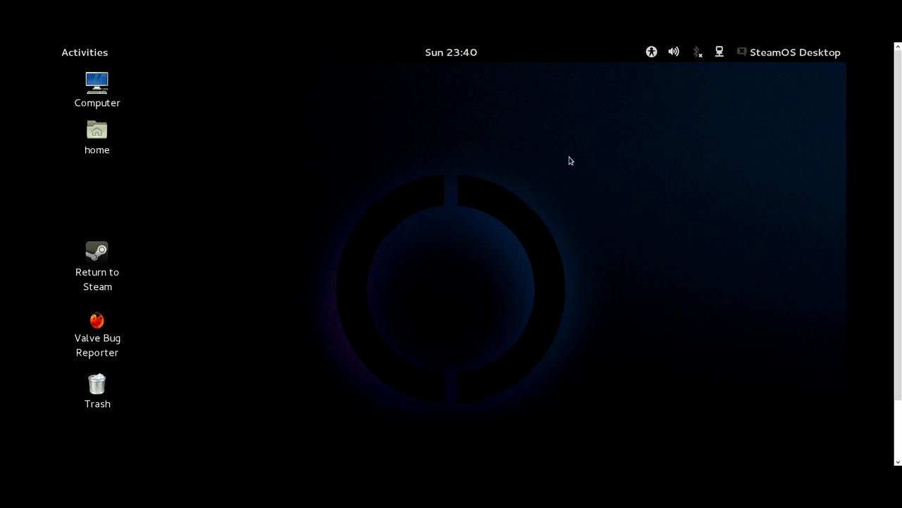
left_click_drag(261, 124, 679, 430)
Launch Iceweasel from Activities and load java.com.
left_click(98, 55)
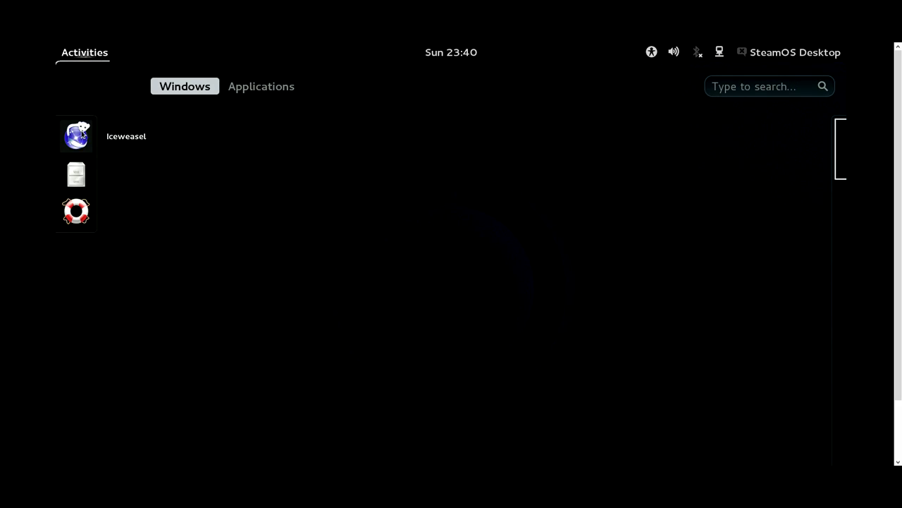
left_click(83, 138)
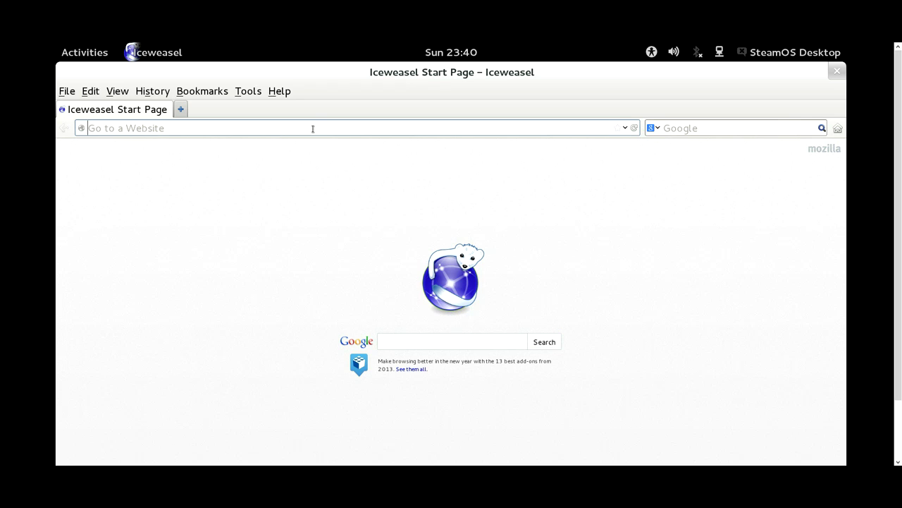
type("java.com/")
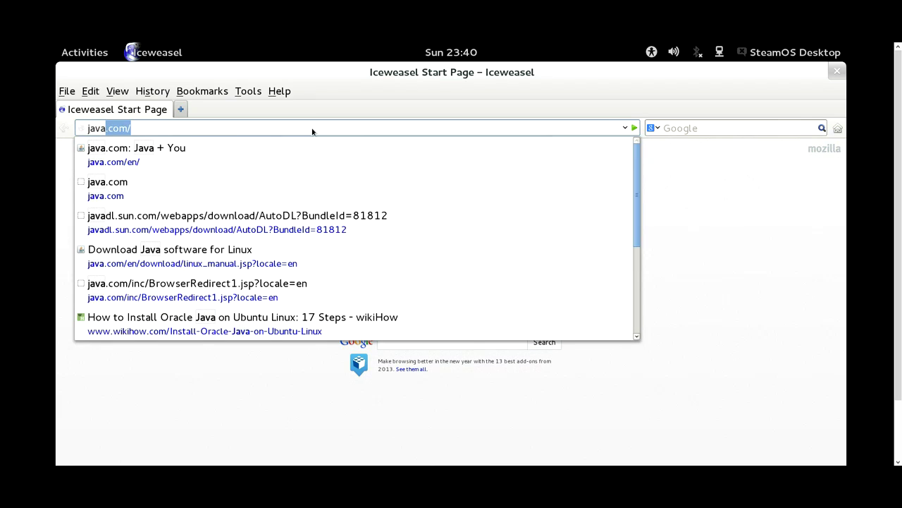
key("Return")
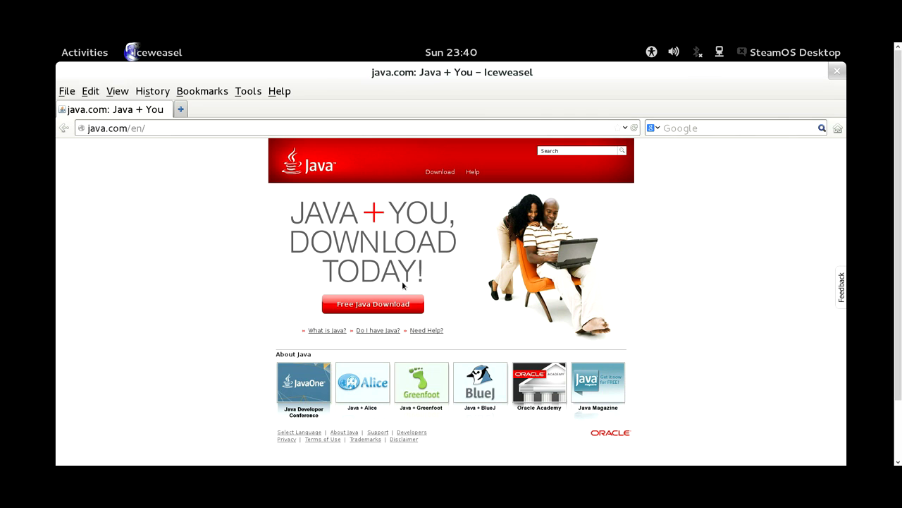
Download the Linux x64 Java package jre-7u45-linux-x64.tar.gz and clear the downloads list.
left_click(378, 310)
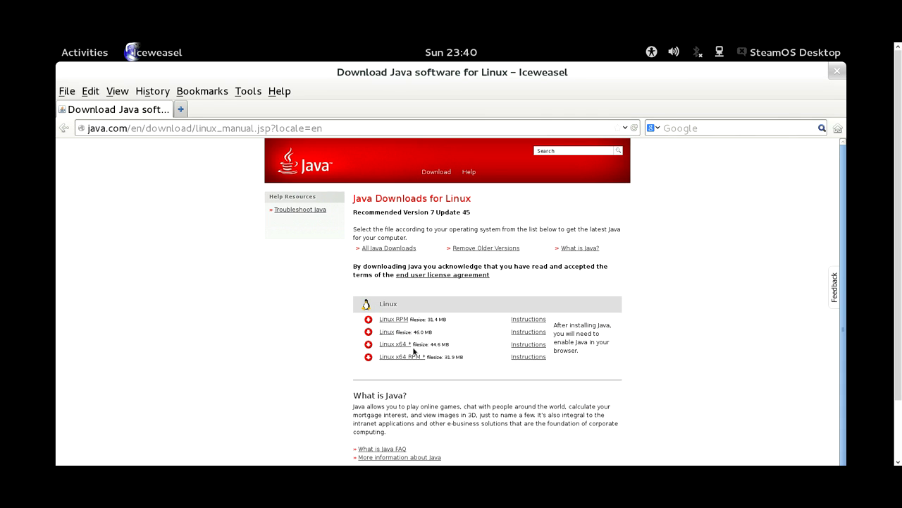
left_click(387, 346)
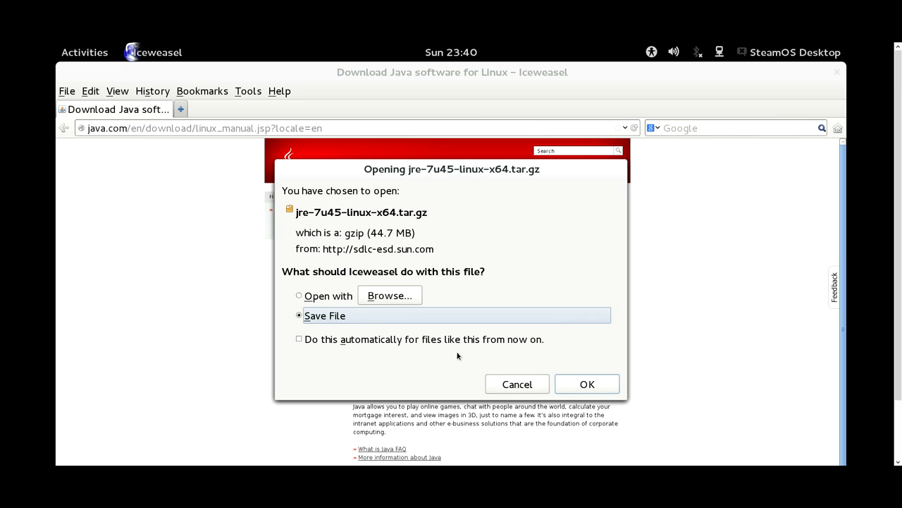
left_click(575, 385)
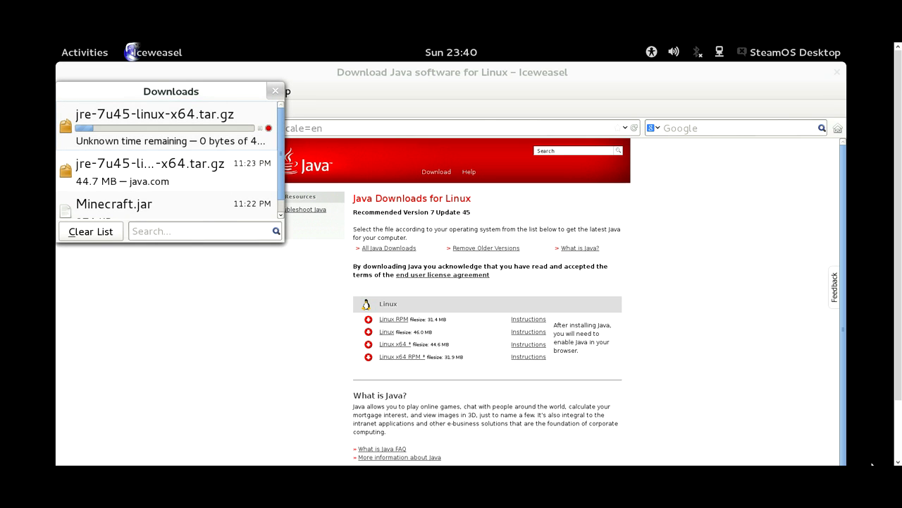
left_click(102, 233)
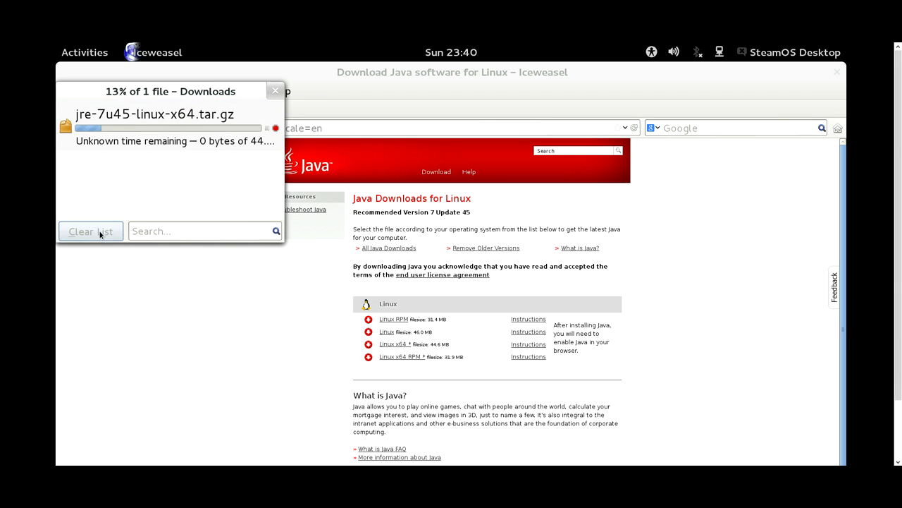
left_click(363, 133)
Save Minecraft.jar from minecraft.net's download page, then unmaximize the browser to reveal the desktop.
double_click(364, 134)
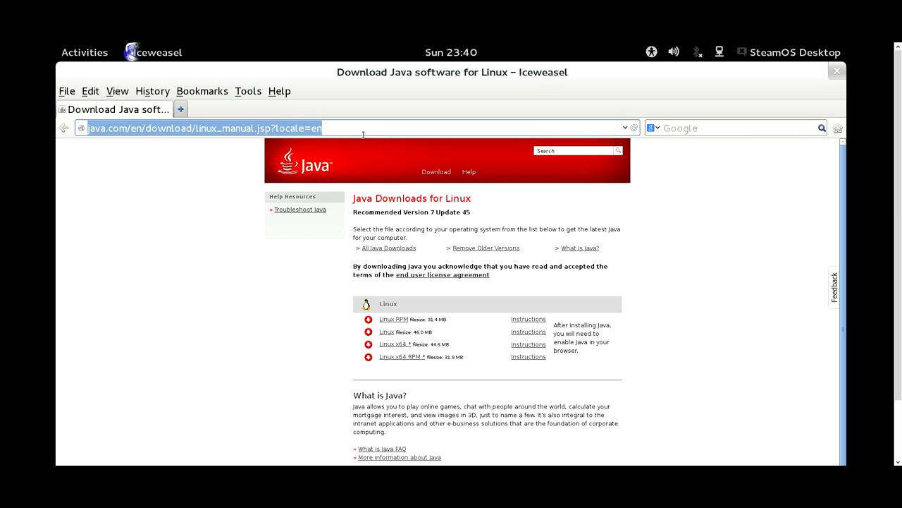
type("minecraft.net")
key("Return")
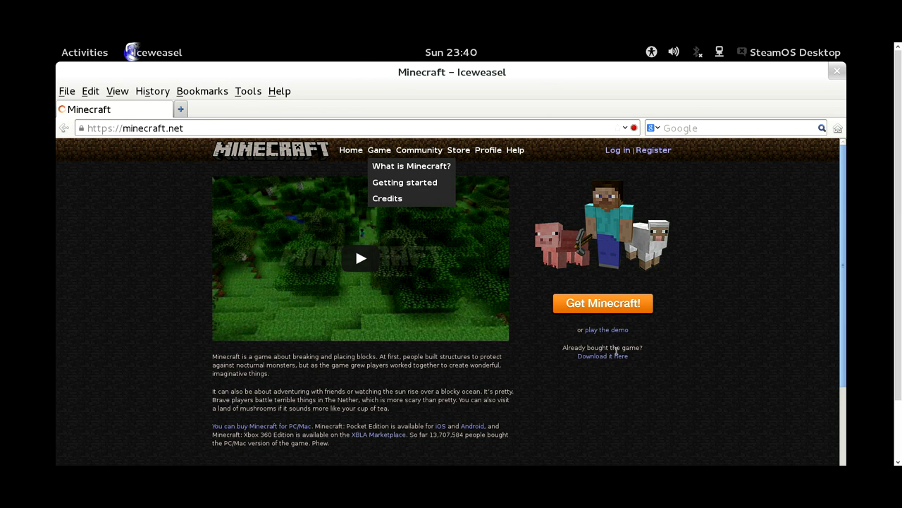
left_click(613, 356)
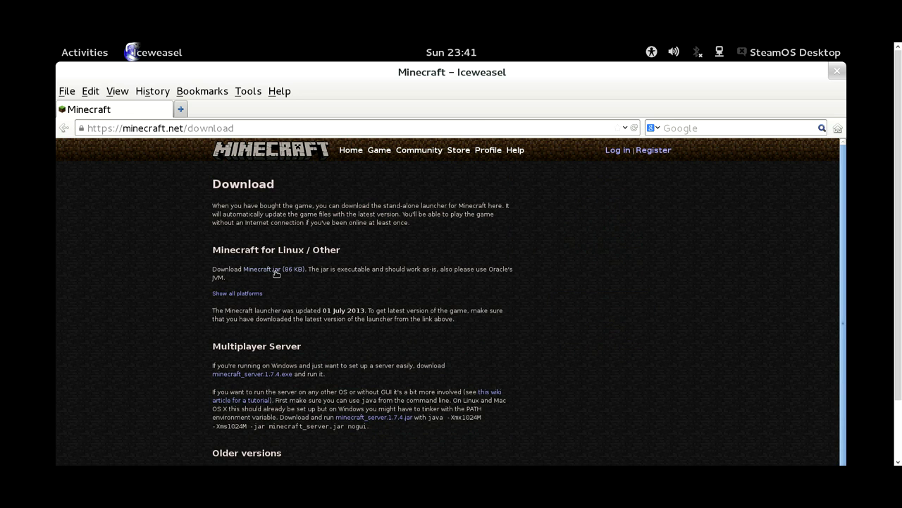
left_click(275, 270)
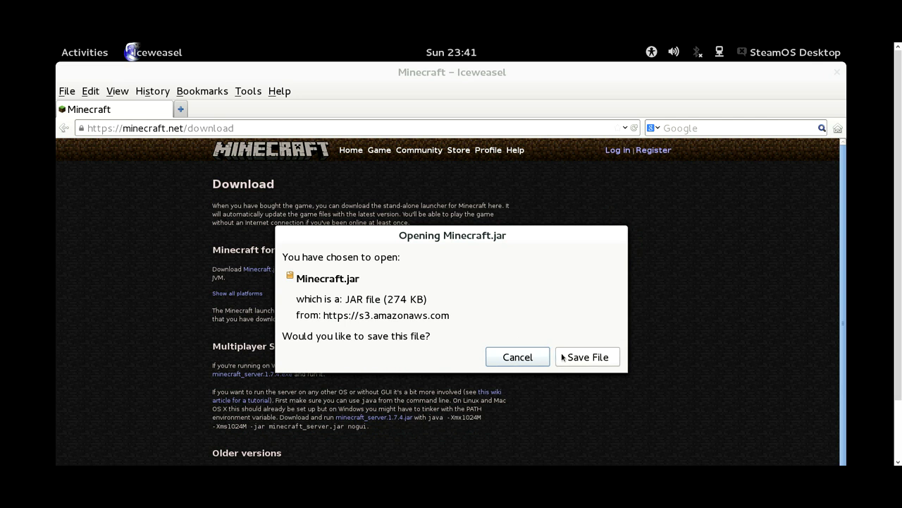
left_click(578, 358)
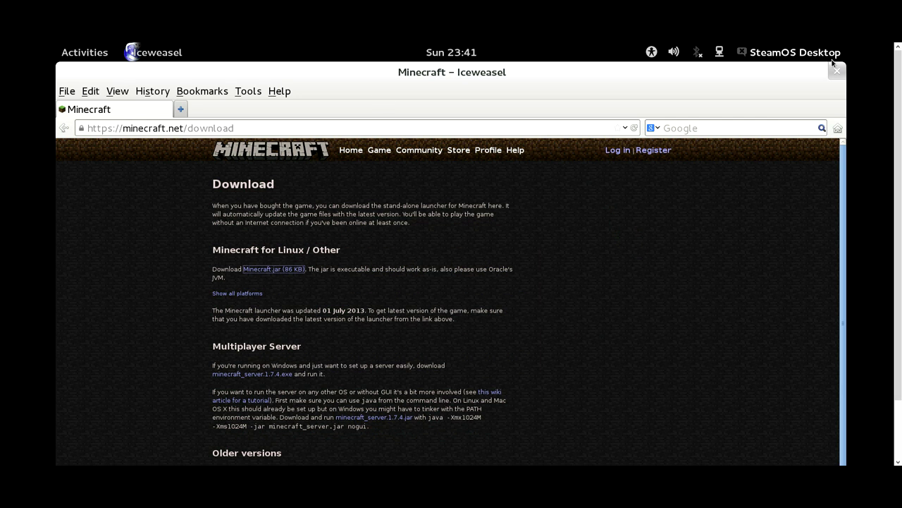
left_click_drag(616, 73, 725, 92)
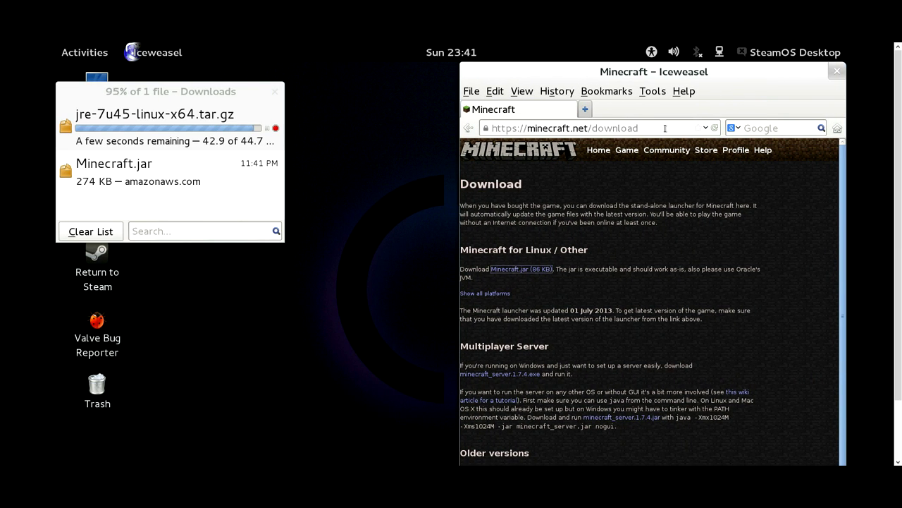
Open the Downloads folder in Files and check installminecraft.sh's size.
left_click_drag(165, 106, 284, 104)
double_click(96, 131)
double_click(404, 145)
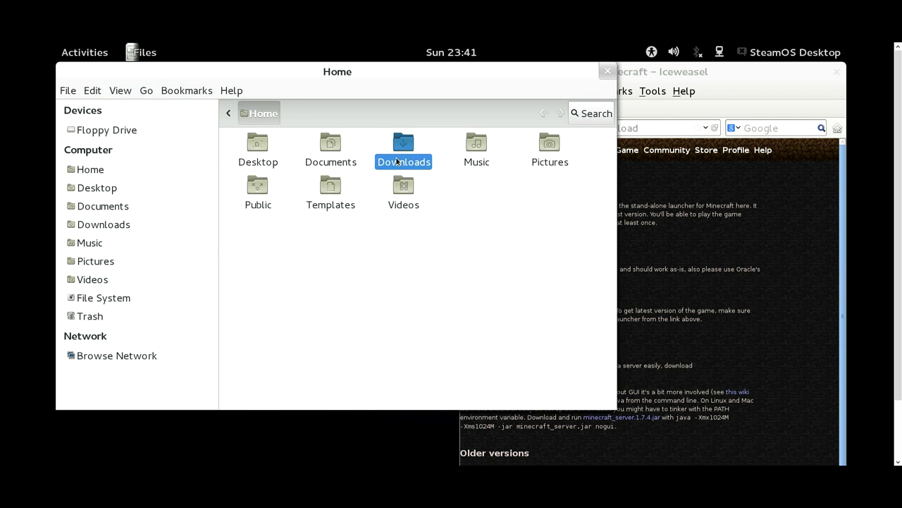
left_click(406, 210)
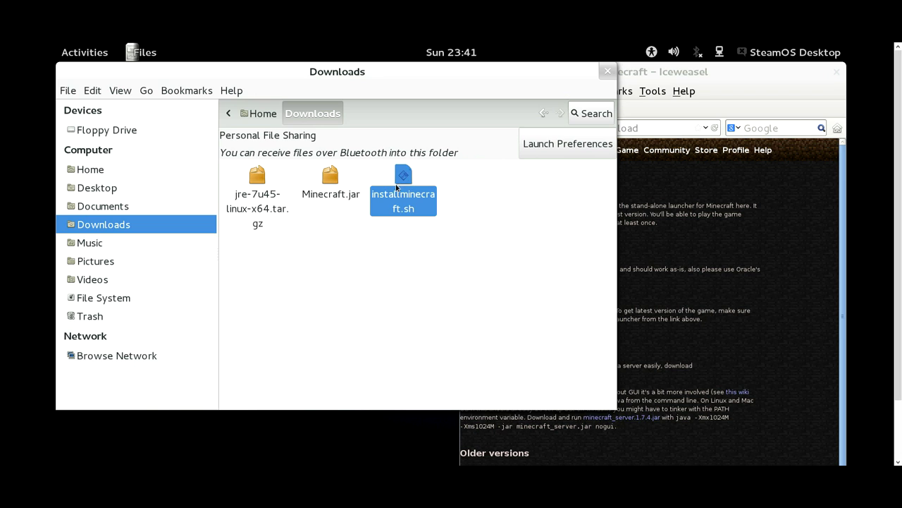
left_click(426, 227)
left_click(405, 206)
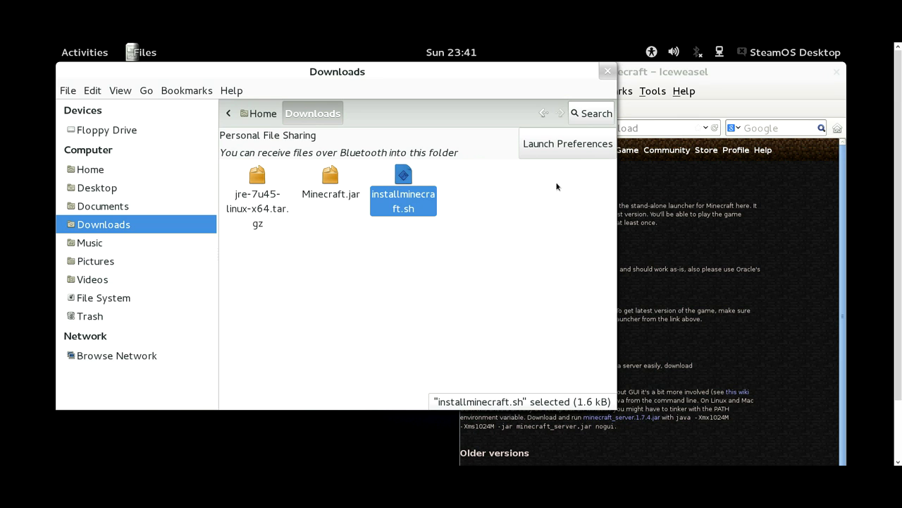
Reposition the Files window and close Iceweasel and its downloads list.
left_click(752, 86)
double_click(451, 73)
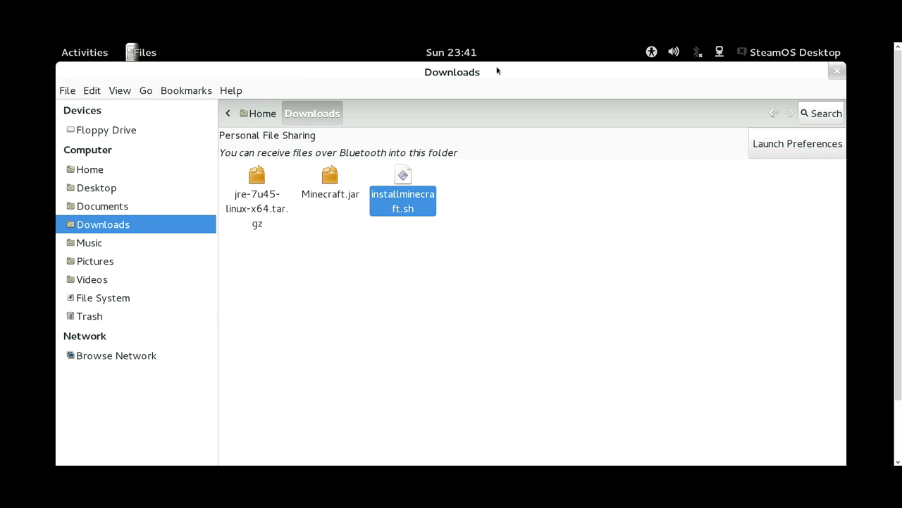
double_click(497, 71)
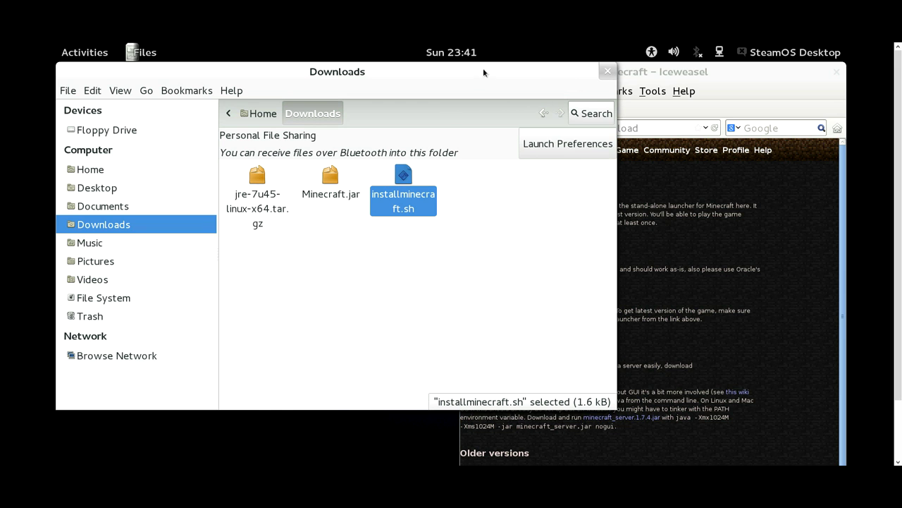
left_click_drag(484, 72, 708, 163)
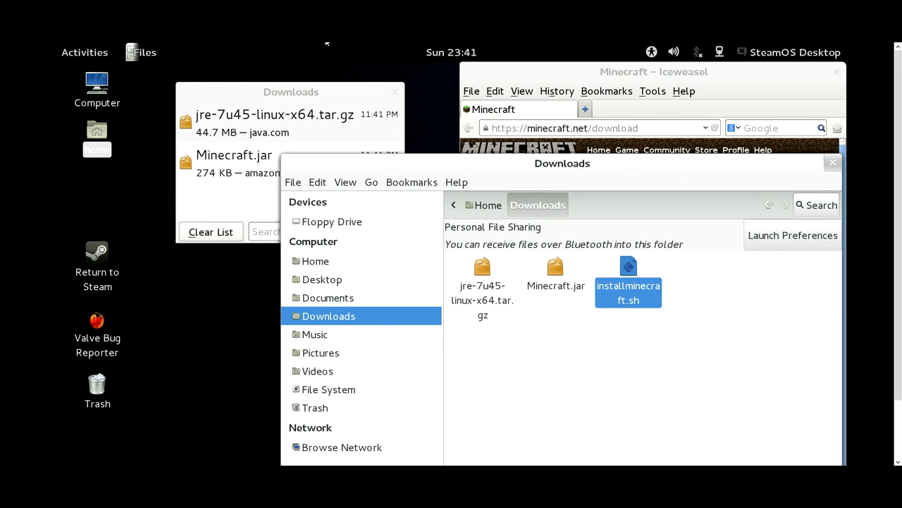
left_click(393, 93)
left_click(835, 72)
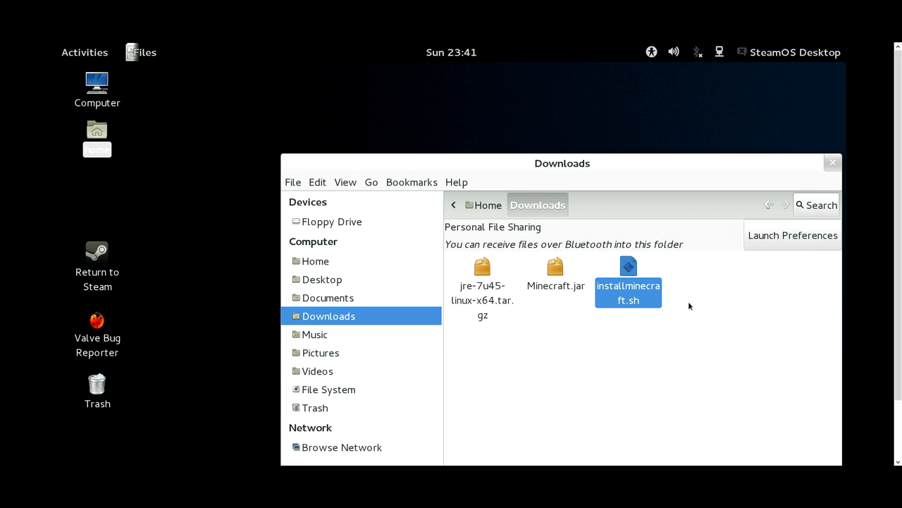
Move jre-7u45-linux-x64.tar.gz, Minecraft.jar and installminecraft.sh onto the desktop and close Downloads.
left_click(685, 335)
left_click_drag(726, 321, 648, 318)
left_click_drag(478, 282, 537, 107)
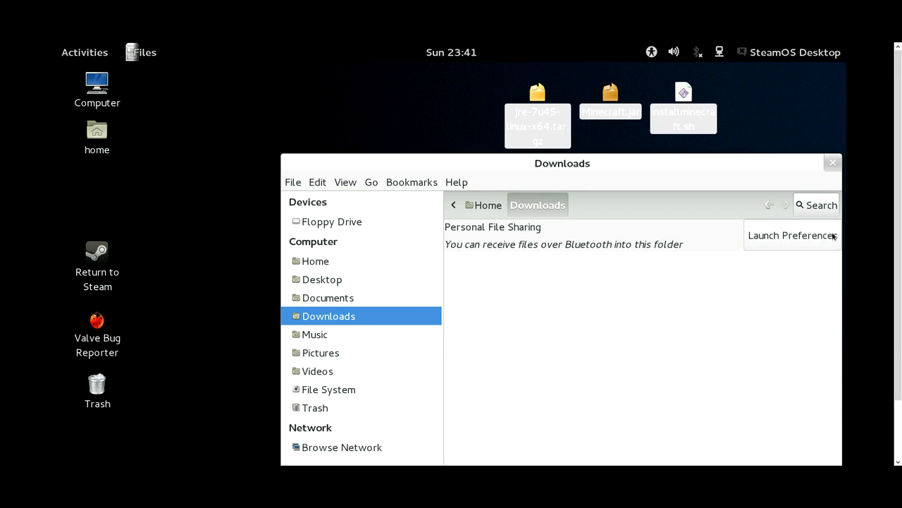
left_click(832, 163)
left_click(460, 258)
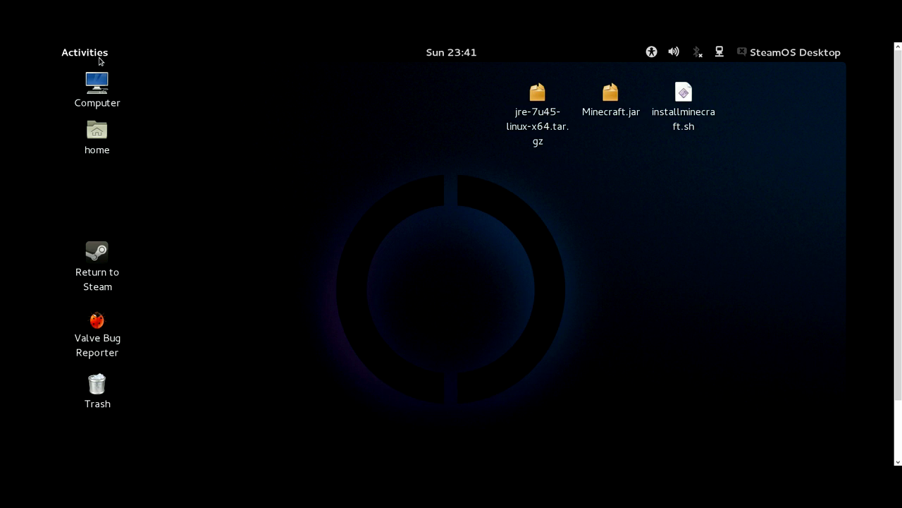
Launch Terminal from an Activities search for 'ter', then erase a typed passwd command.
left_click(85, 53)
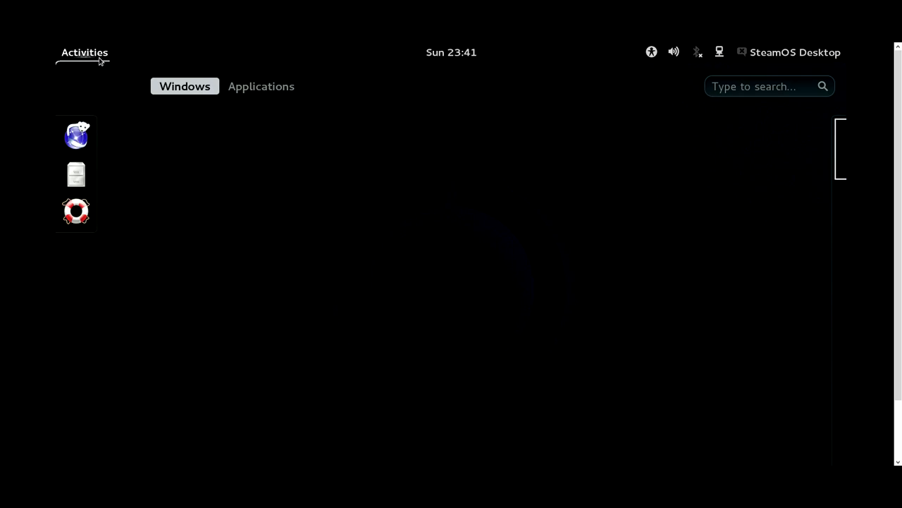
type("ter")
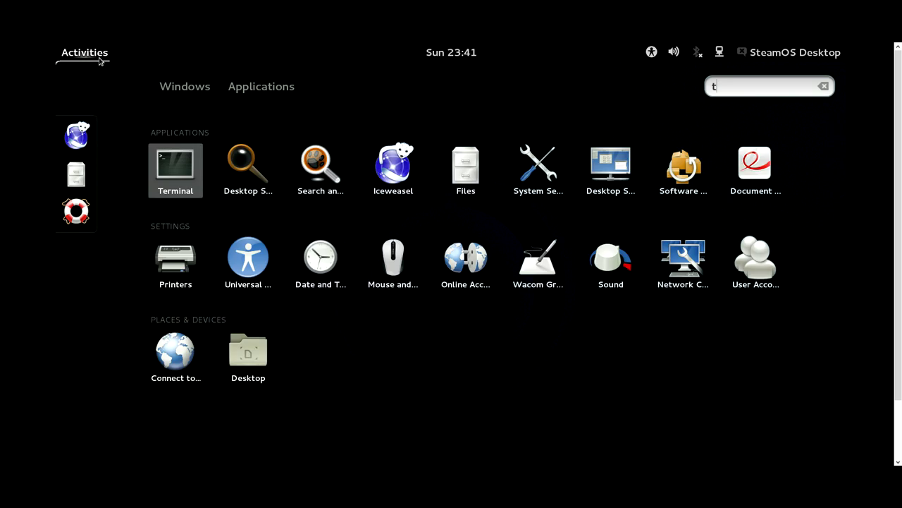
left_click(181, 172)
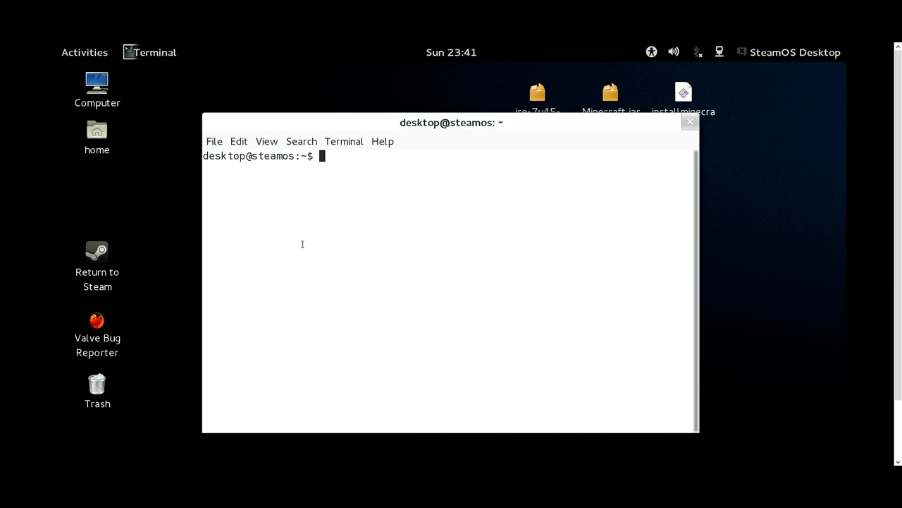
type("passwd desktop")
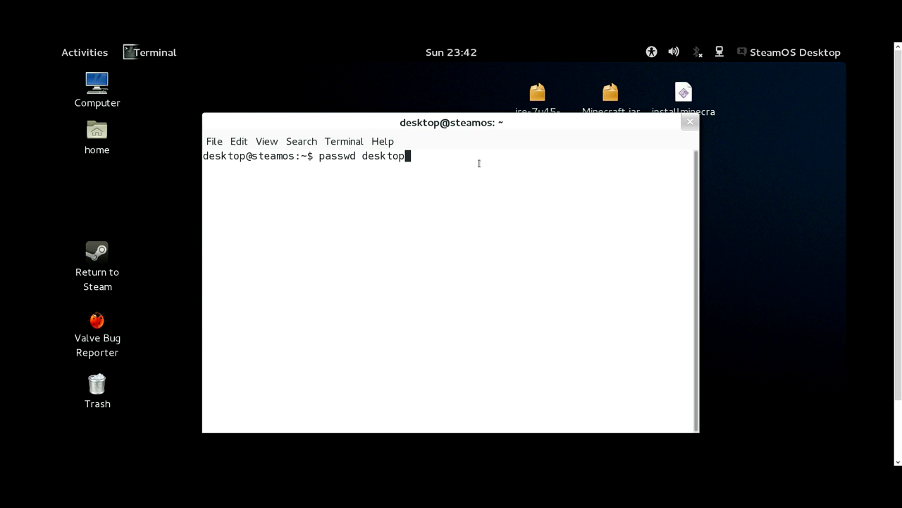
key("BackSpace")
key("BackSpace")
key("BackSpace")
key("BackSpace")
key("BackSpace")
key("BackSpace")
key("BackSpace")
key("BackSpace")
key("BackSpace")
key("BackSpace")
key("BackSpace")
key("BackSpace")
key("BackSpace")
key("BackSpace")
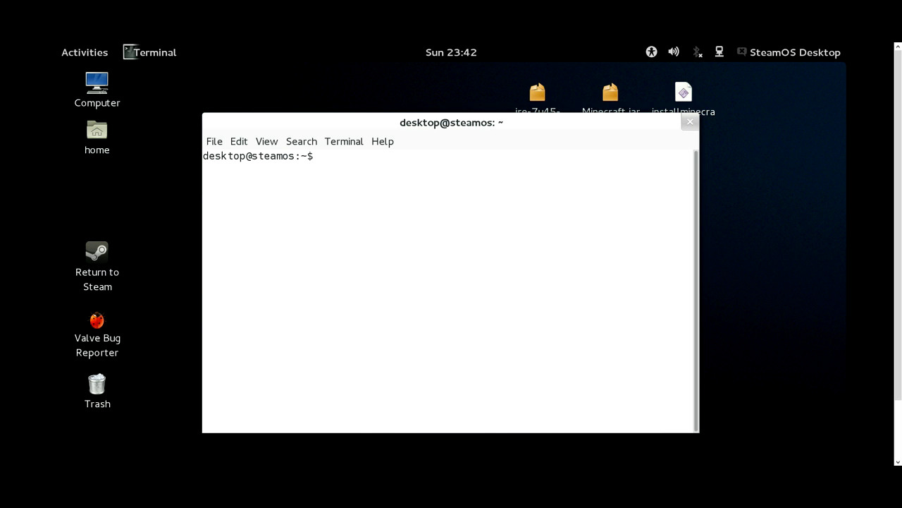
From ~/Desktop, run sudo ./installminecraft.sh and supply the sudo password.
type("cd Desktop")
key("Return")
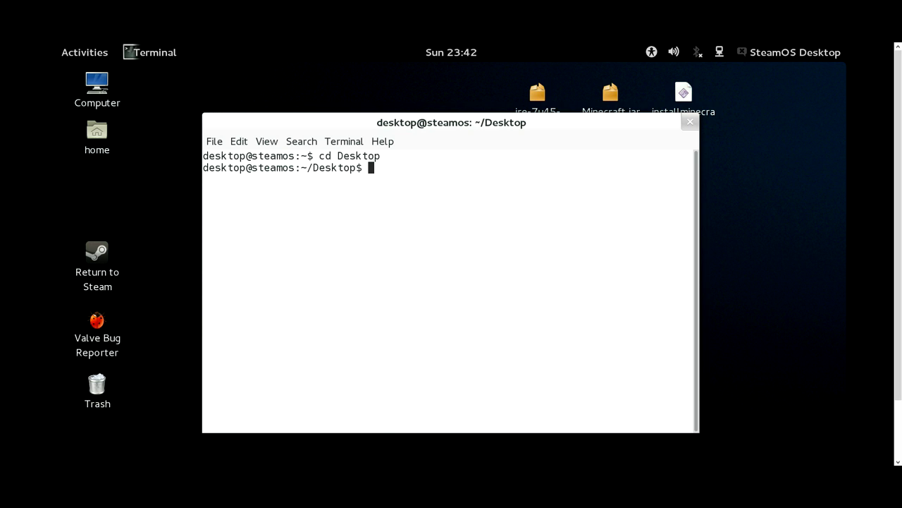
type("sudo ./inst")
key("Tab")
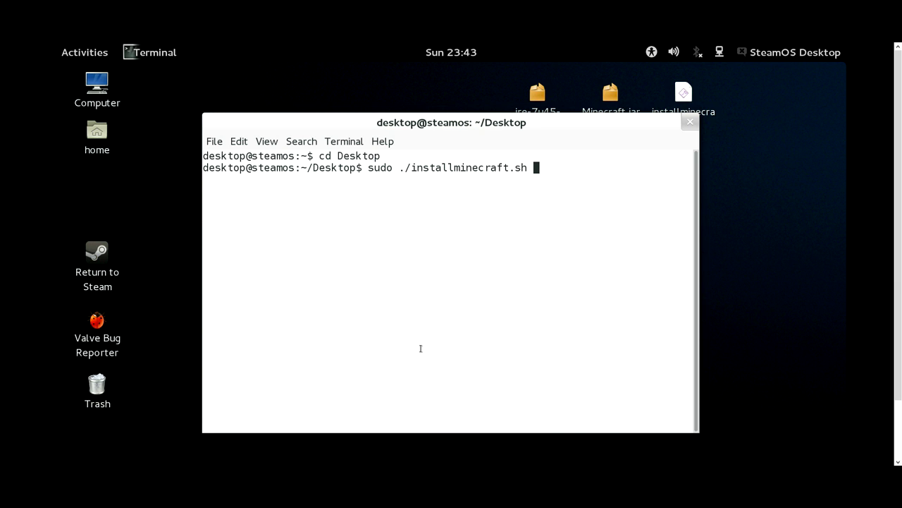
left_click_drag(614, 127, 598, 161)
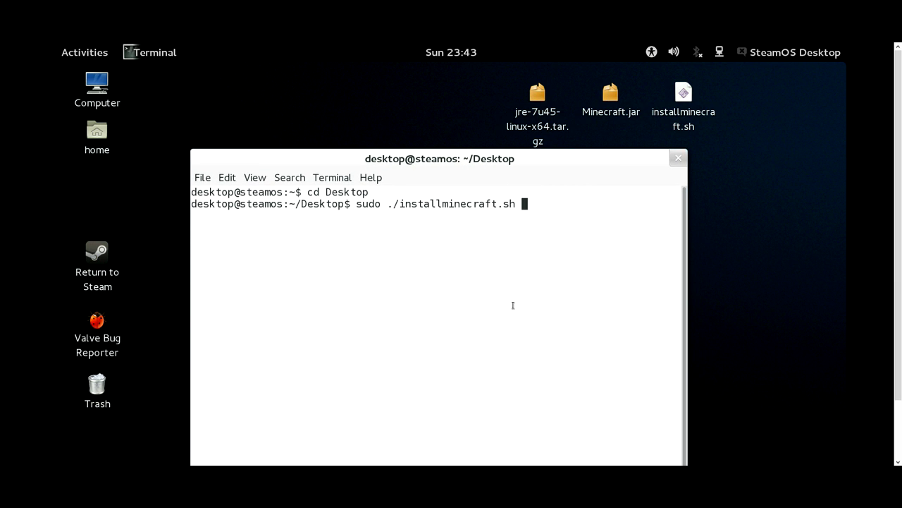
key("Return")
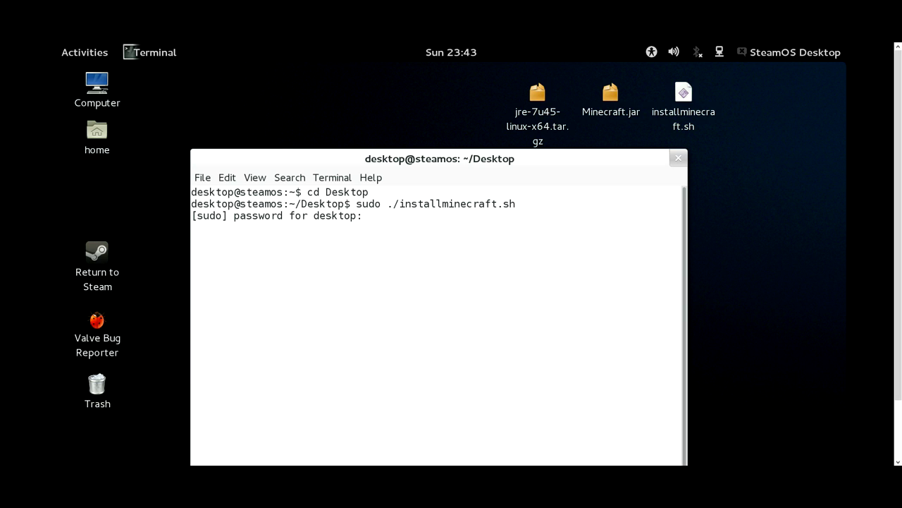
key("Return")
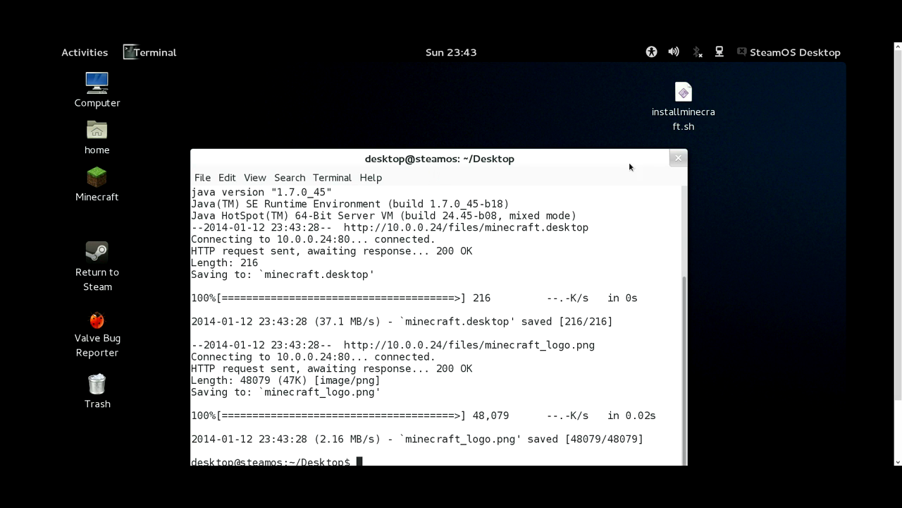
Close the terminal and select the new Minecraft and installminecraft.sh desktop icons.
left_click(678, 158)
left_click(111, 185)
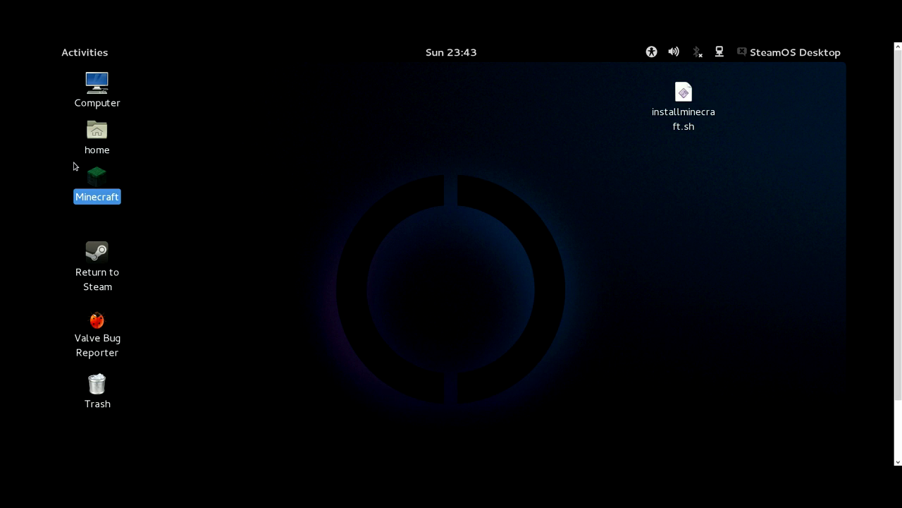
left_click_drag(647, 121, 467, 115)
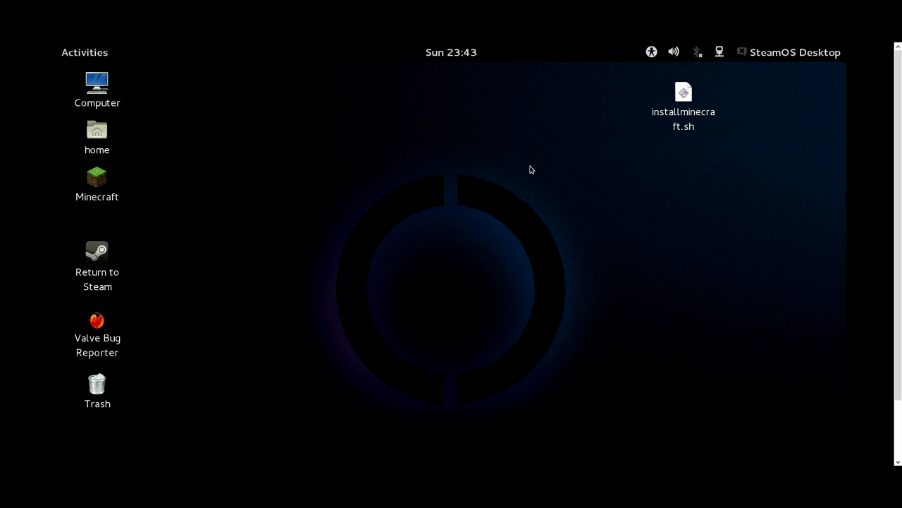
left_click(684, 107)
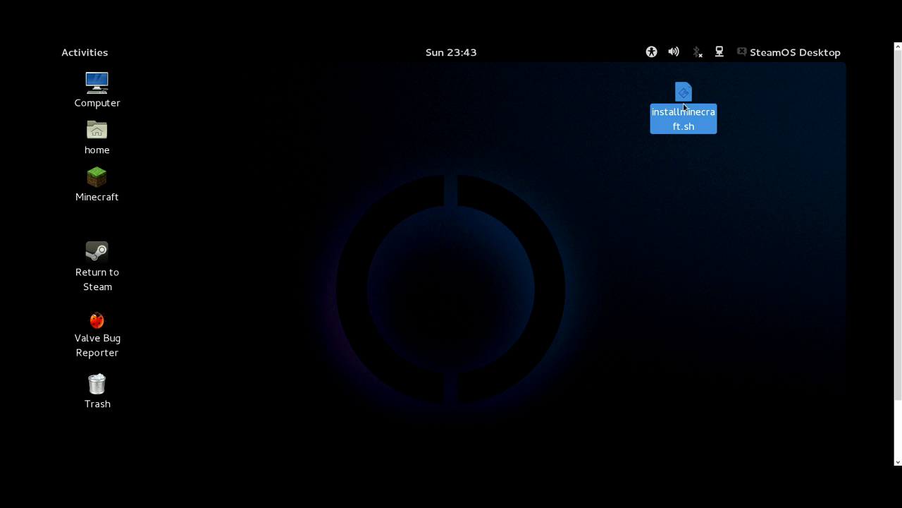